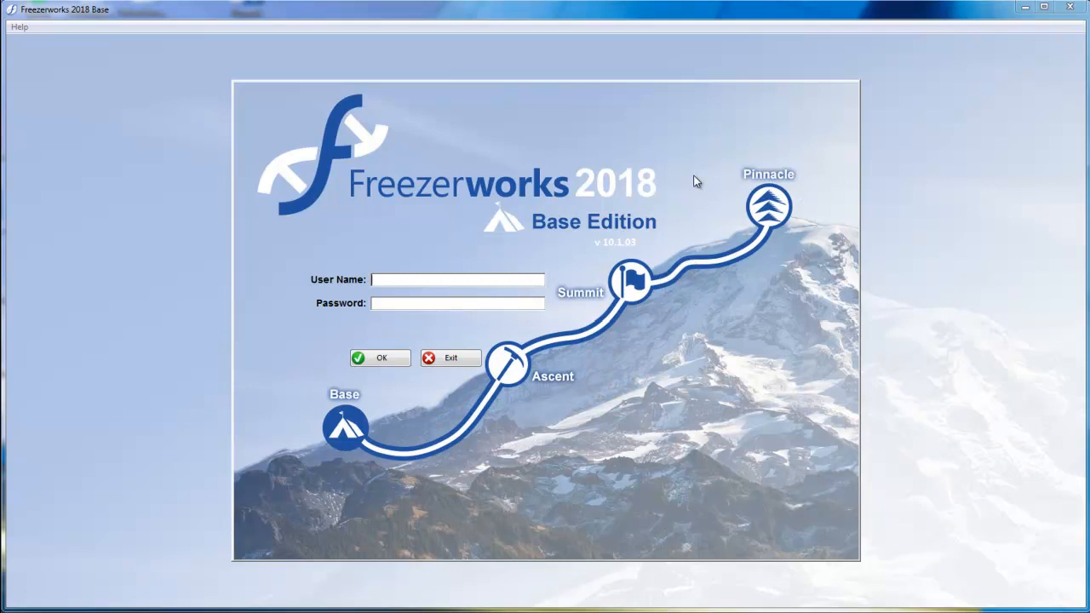
# Log in with the user name and account password, and close the samples list
pyautogui.write('Seth')
pyautogui.press('Tab')
pyautogui.write('****')
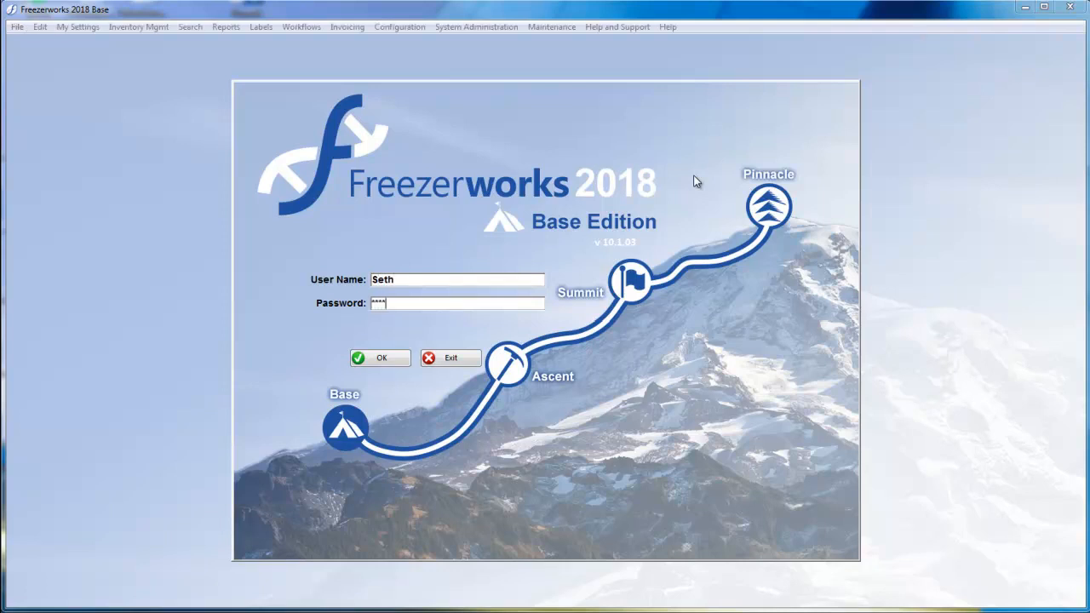
pyautogui.press('Return')
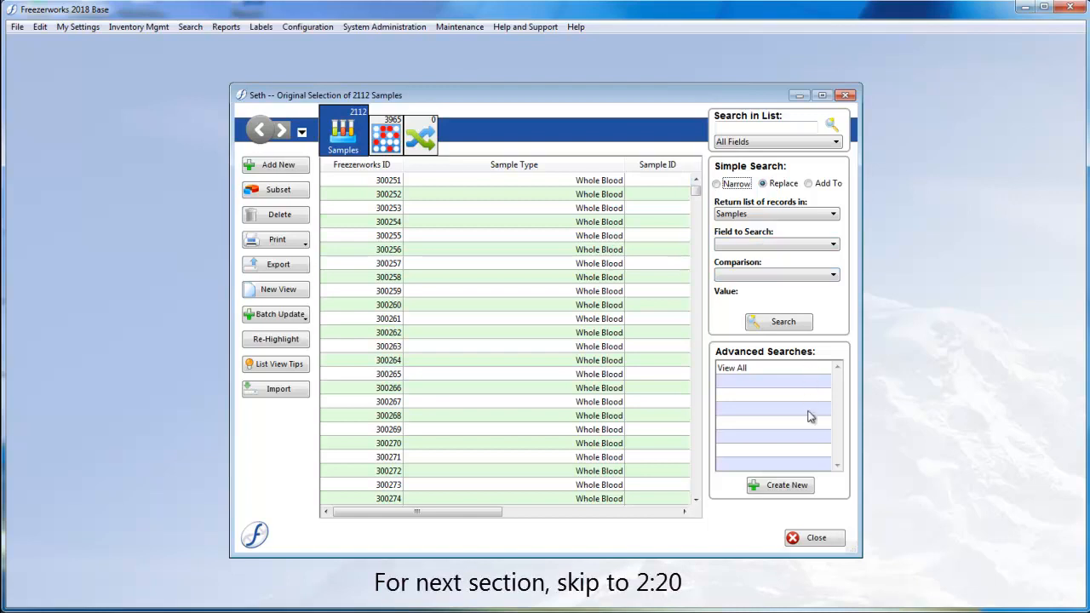
pyautogui.click(809, 536)
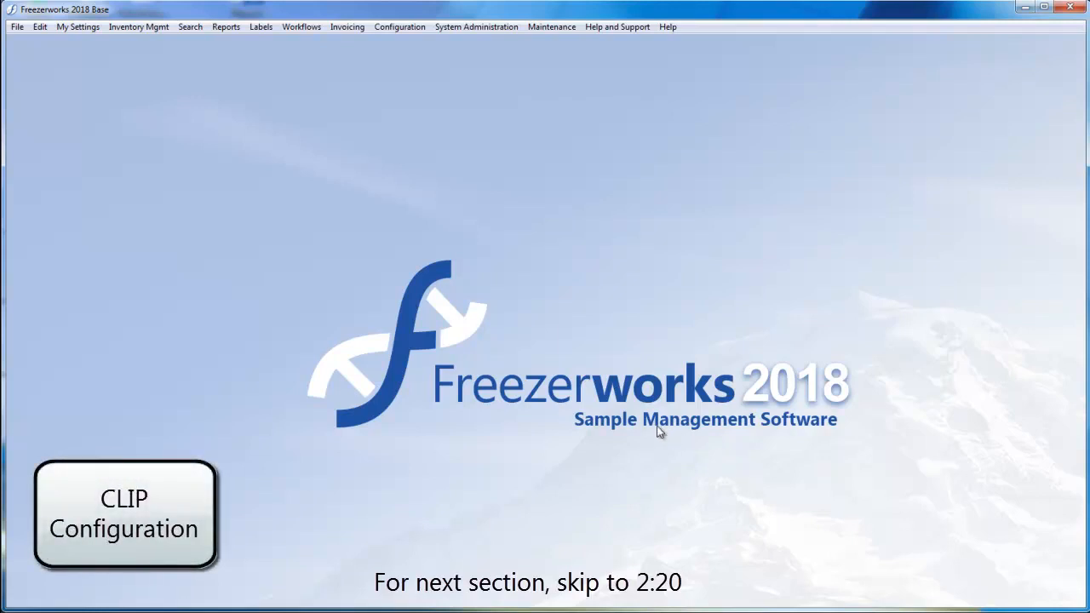
# In the system properties' CLIP configuration, set the storage date field to Storage Date and the discard date field to Discard Date
pyautogui.click(467, 28)
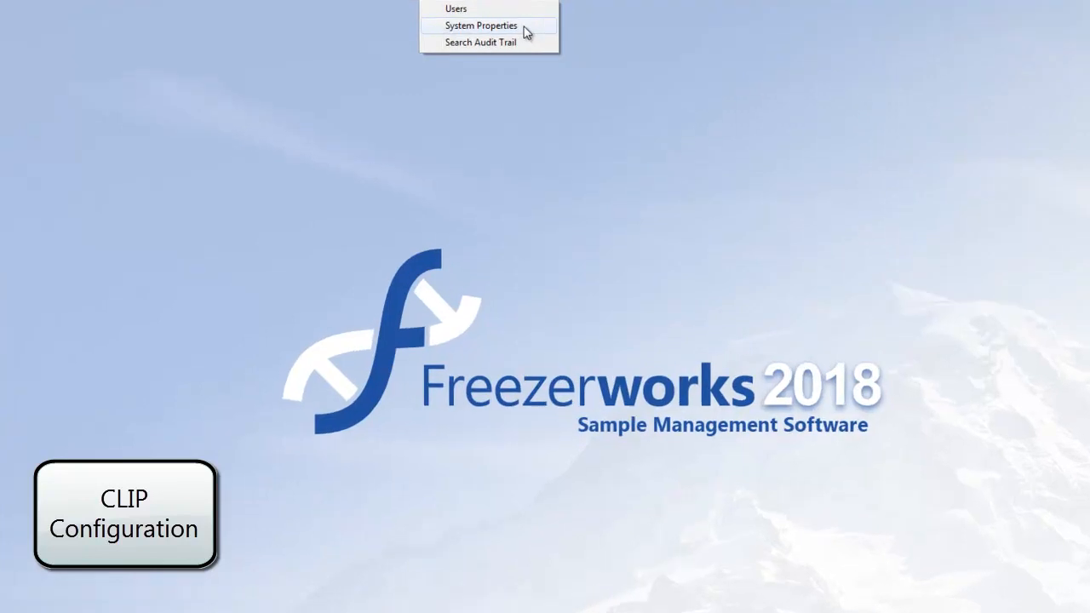
pyautogui.click(481, 26)
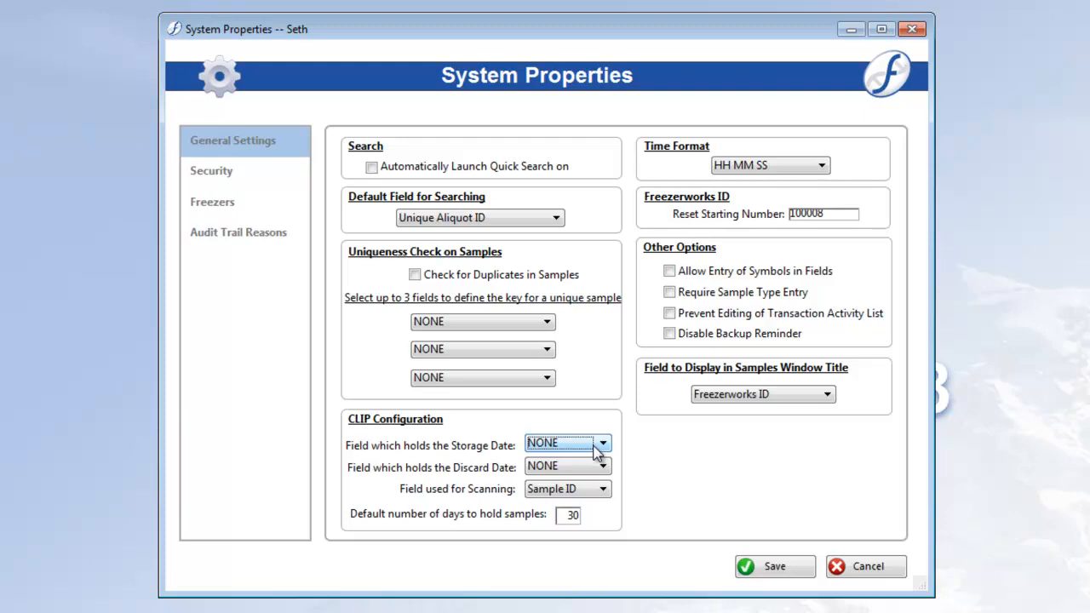
pyautogui.click(596, 443)
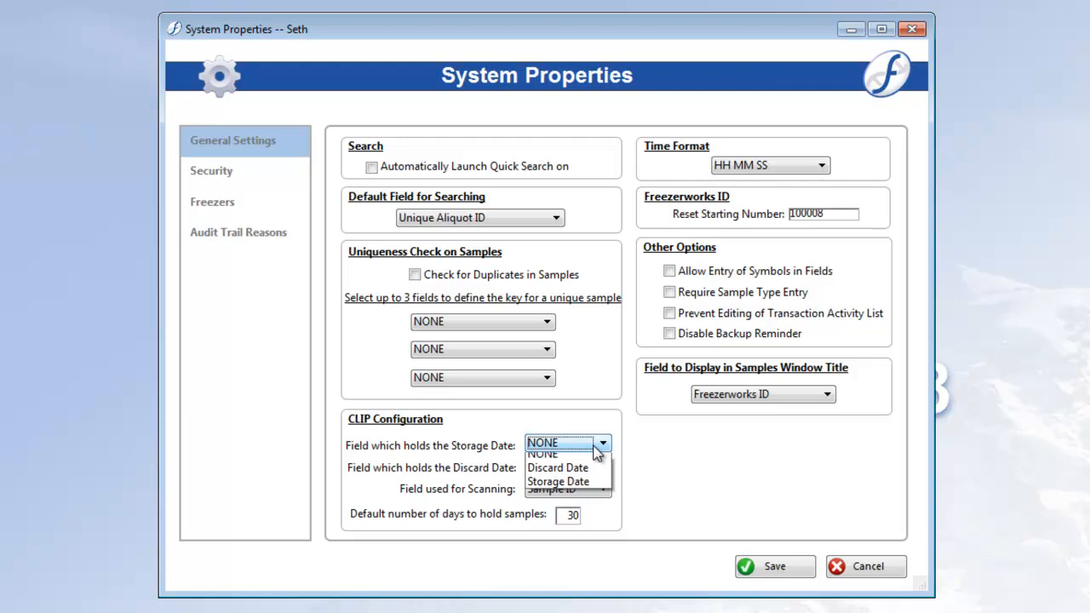
pyautogui.click(594, 489)
pyautogui.click(602, 466)
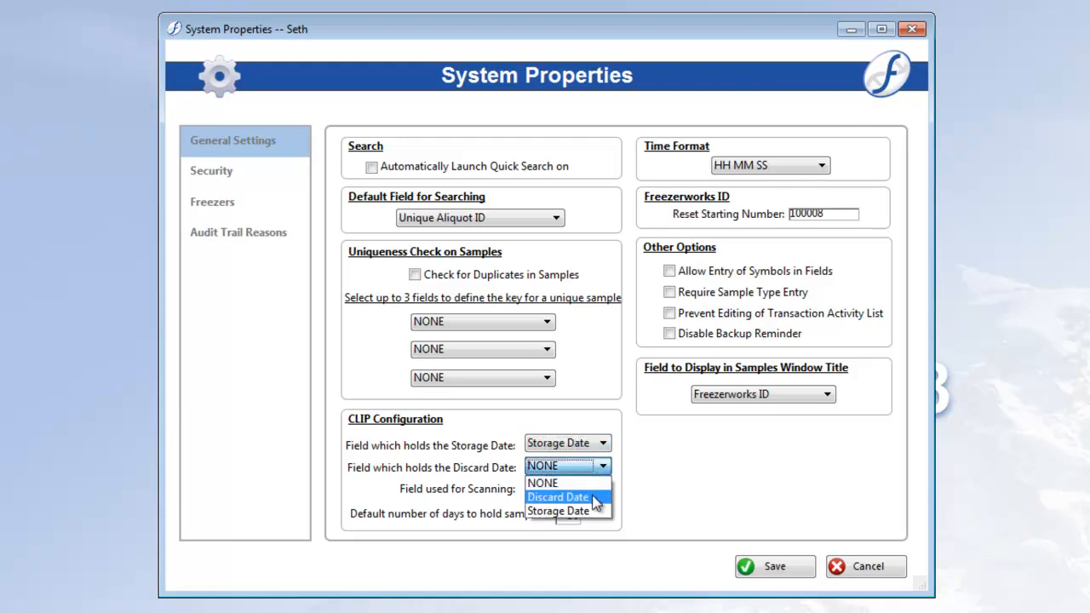
pyautogui.click(601, 496)
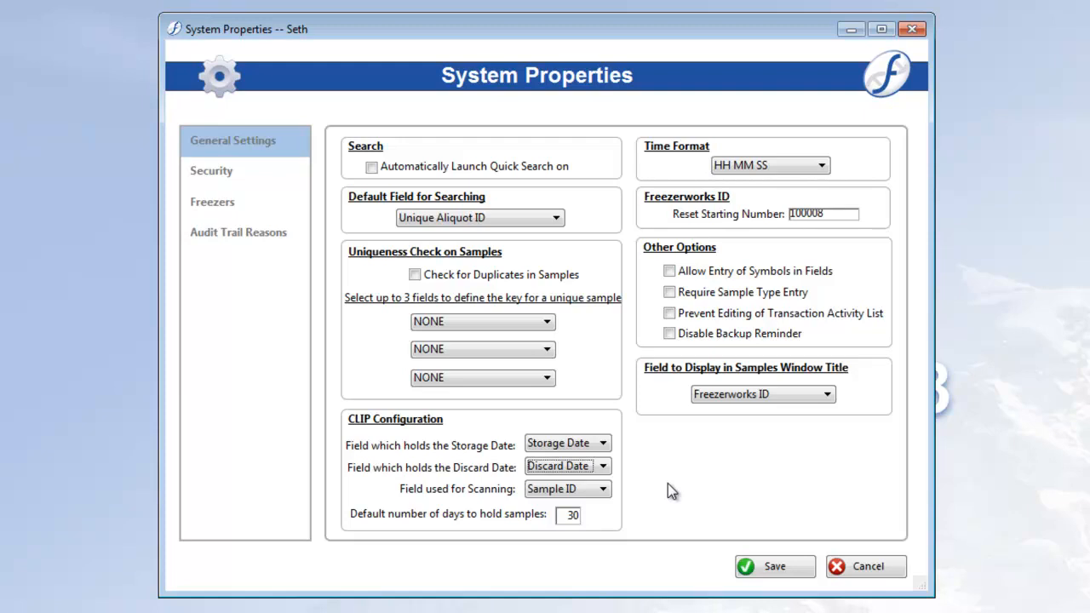
# Save the system properties with Sample ID as the CLIP scanning field and 30 days as the default hold time
pyautogui.click(602, 489)
pyautogui.click(580, 519)
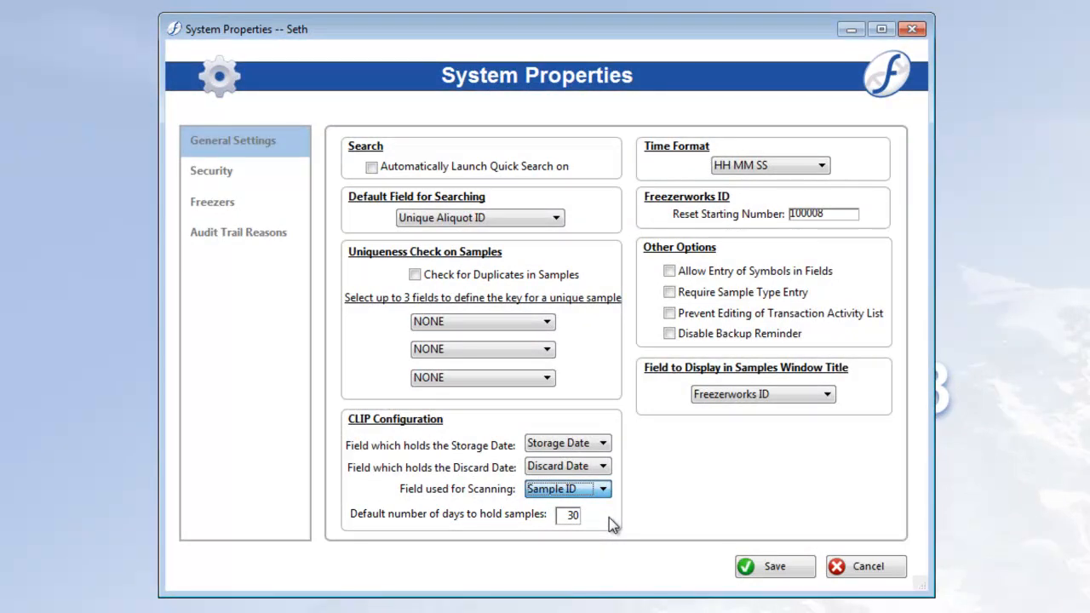
pyautogui.click(576, 515)
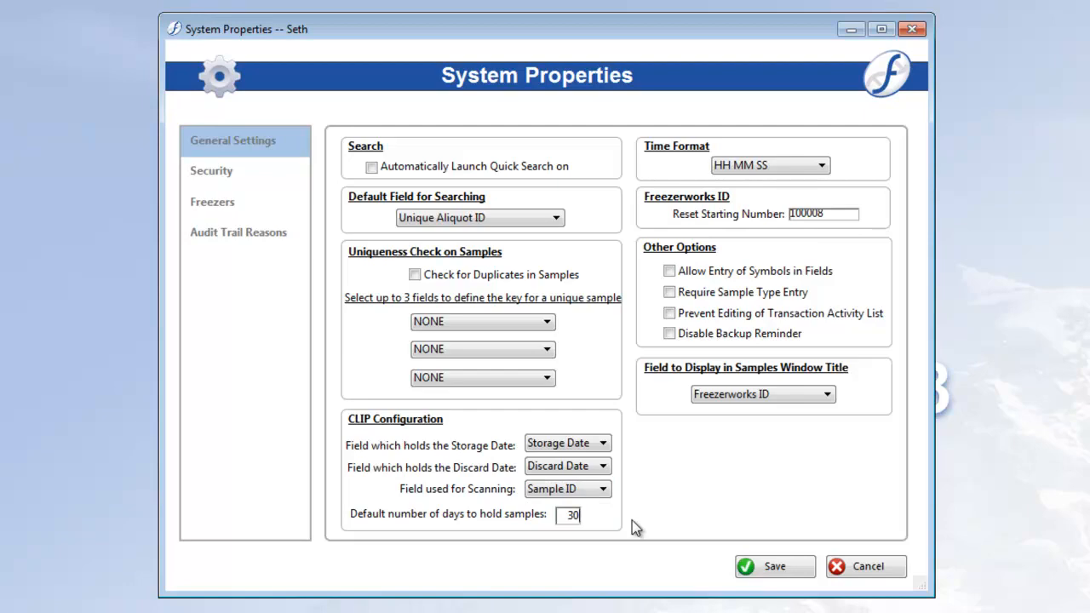
pyautogui.click(765, 565)
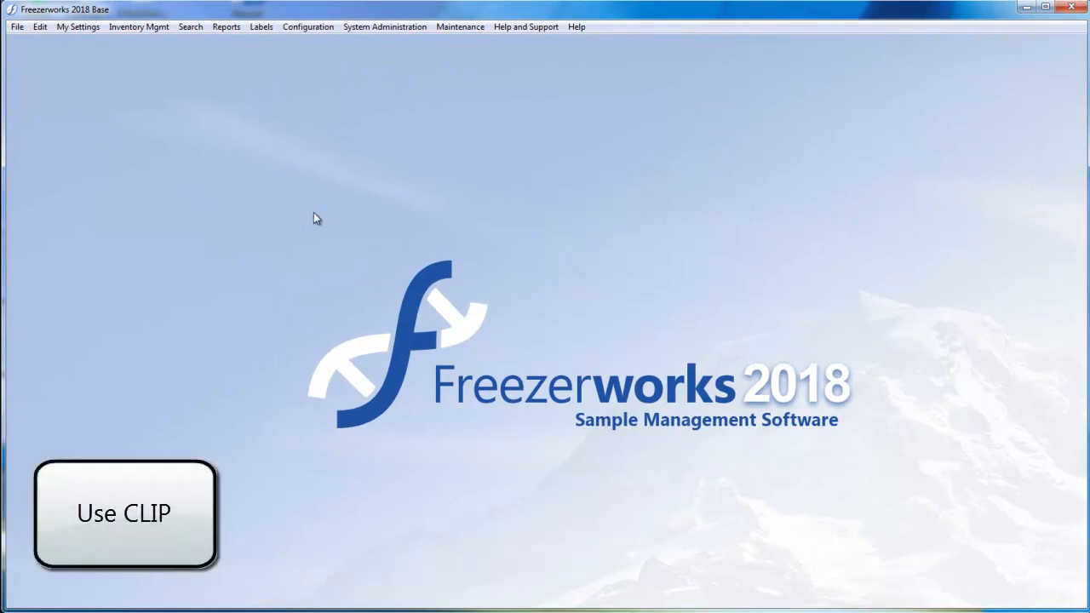
# Start a CLIP batch entry for the Galaxy freezer and its Top Shelf section
pyautogui.click(160, 27)
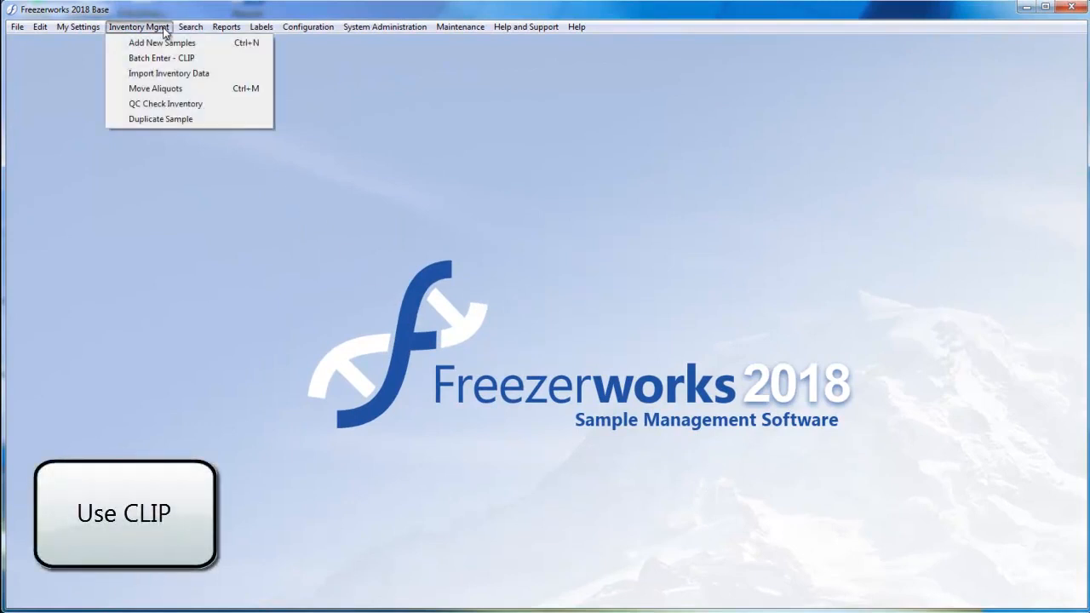
pyautogui.click(206, 62)
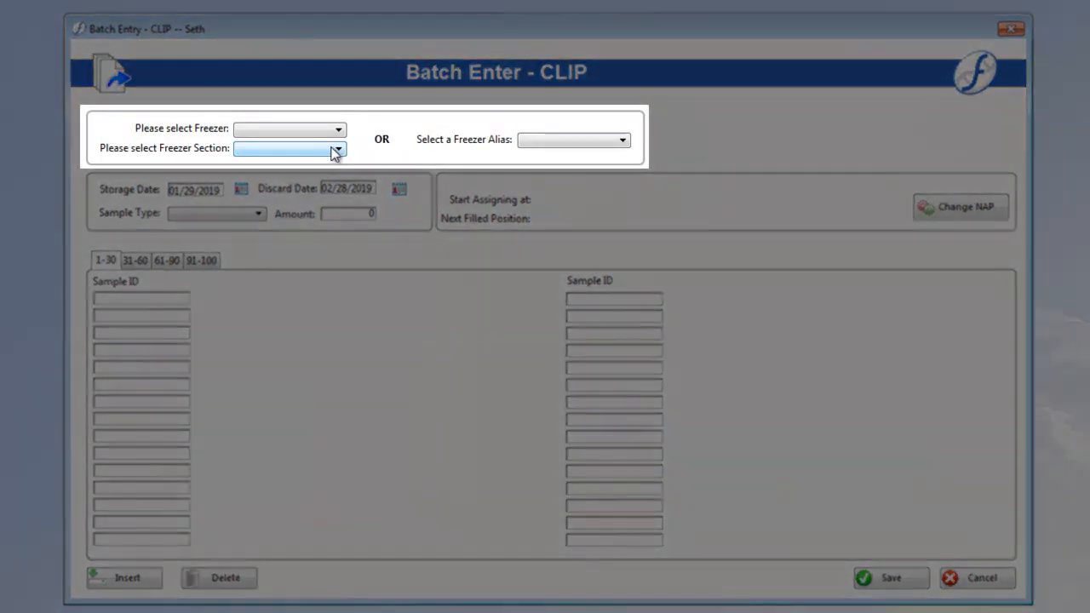
pyautogui.click(340, 151)
pyautogui.click(338, 132)
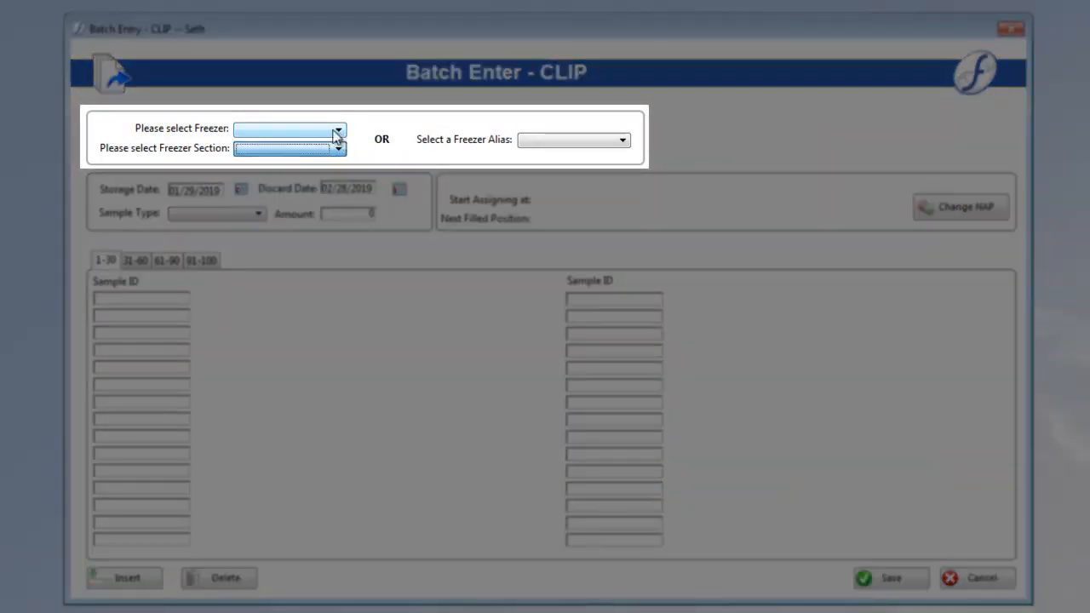
pyautogui.click(367, 134)
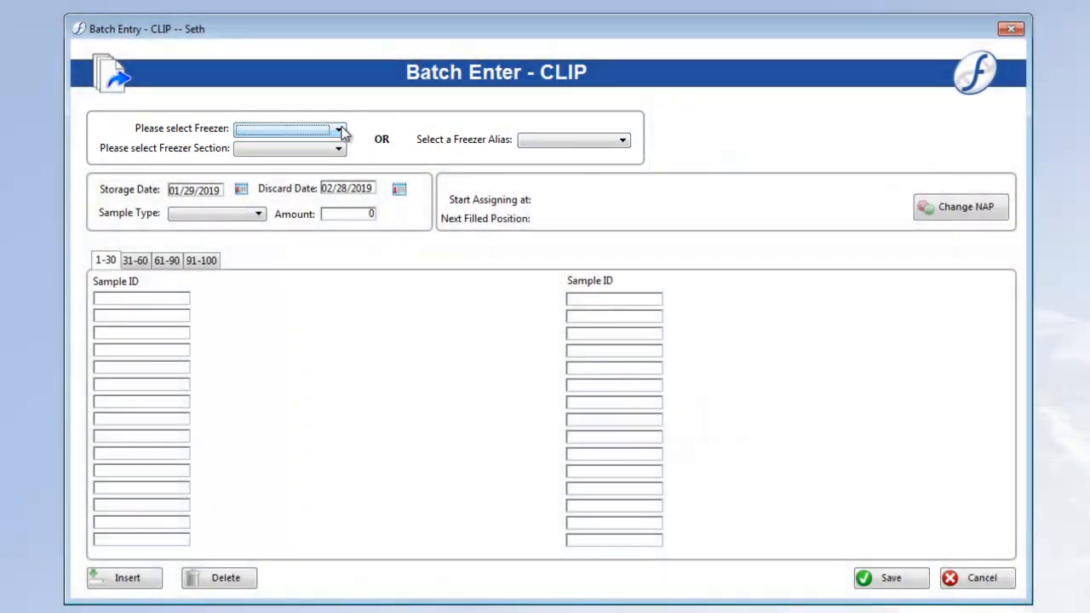
pyautogui.click(339, 132)
pyautogui.click(294, 167)
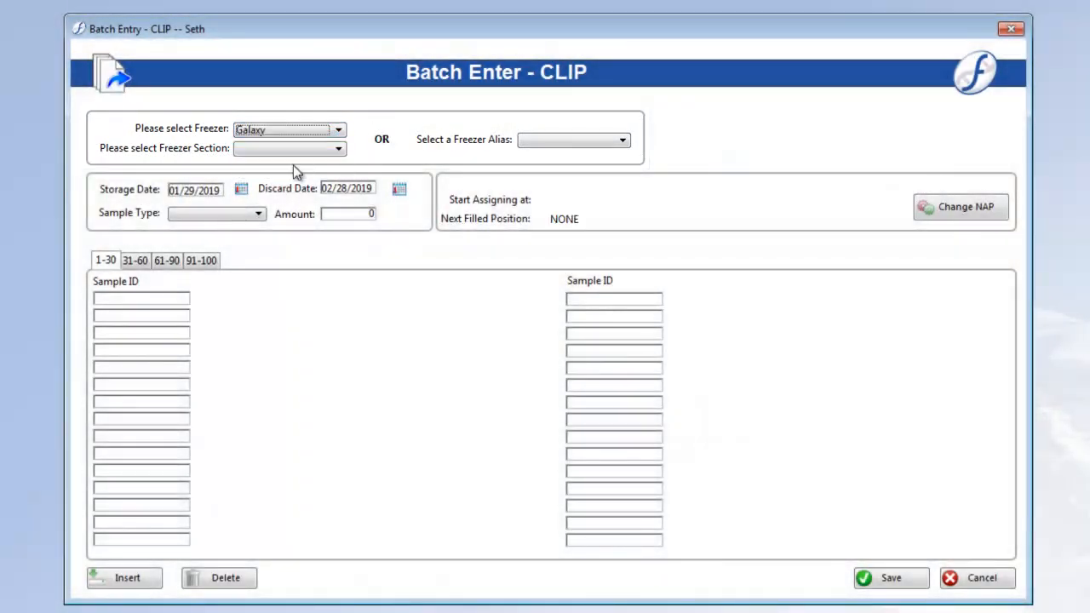
pyautogui.click(325, 151)
pyautogui.click(313, 189)
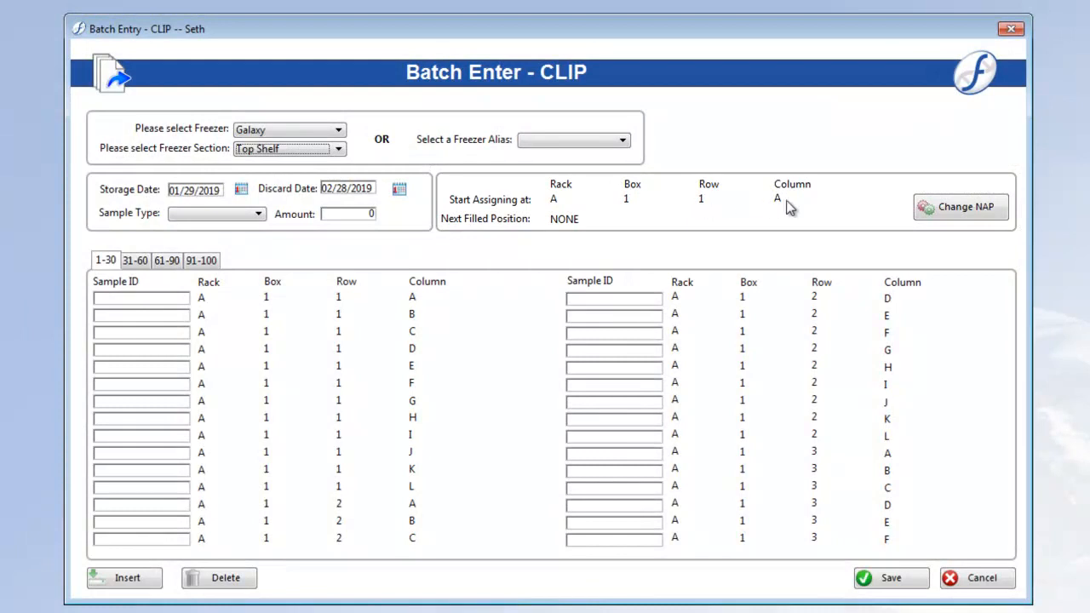
# Change the batch's next available position to start assigning at rack B, box 5
pyautogui.click(940, 212)
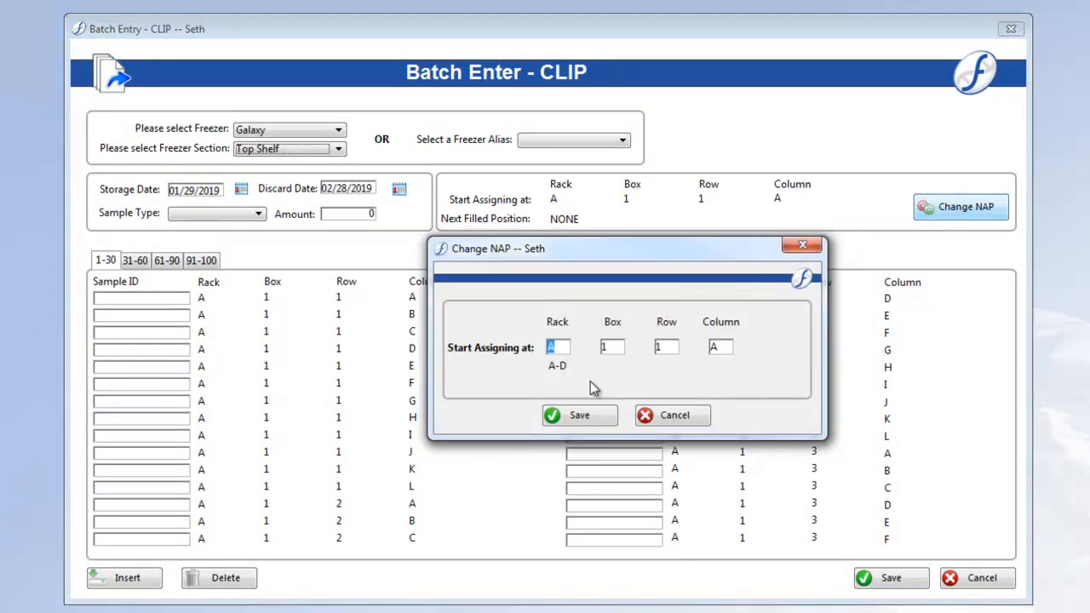
pyautogui.write('B')
pyautogui.press('Tab')
pyautogui.write('5')
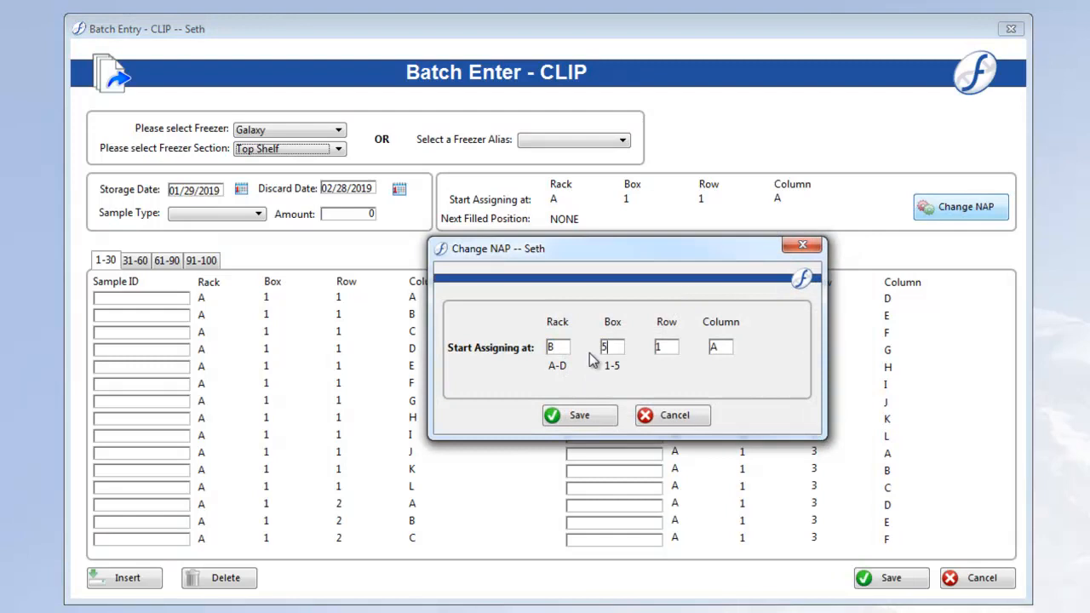
pyautogui.click(584, 415)
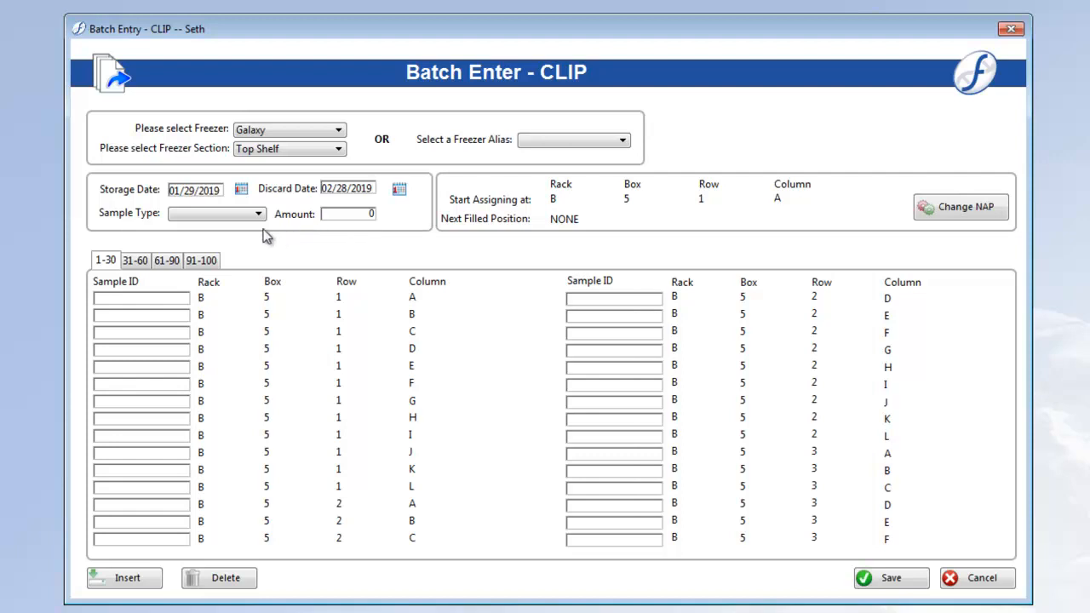
# Set the batch's sample type to Whole Blood and its amount to 20
pyautogui.click(228, 214)
pyautogui.click(216, 268)
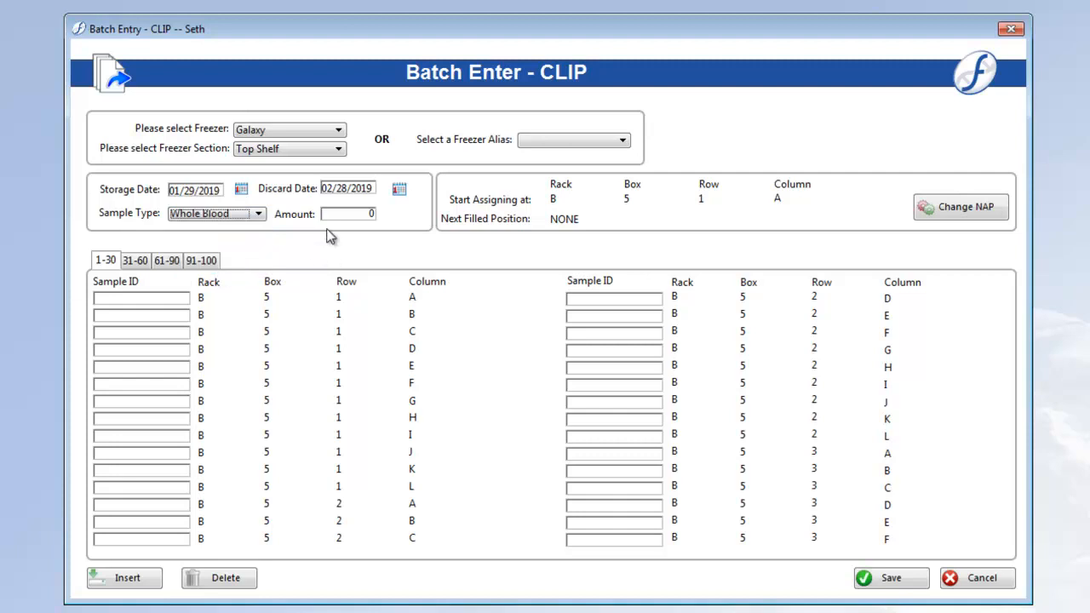
pyautogui.click(360, 219)
pyautogui.write('20')
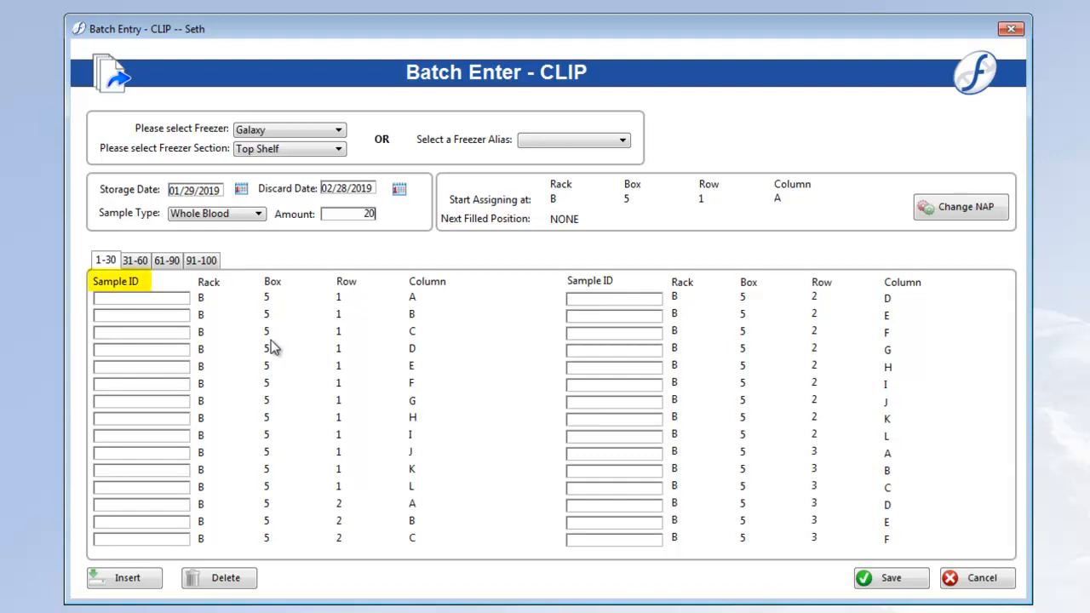
# Enter sample IDs 300251 through 300256 in row 1, columns A to F of the batch
pyautogui.click(149, 298)
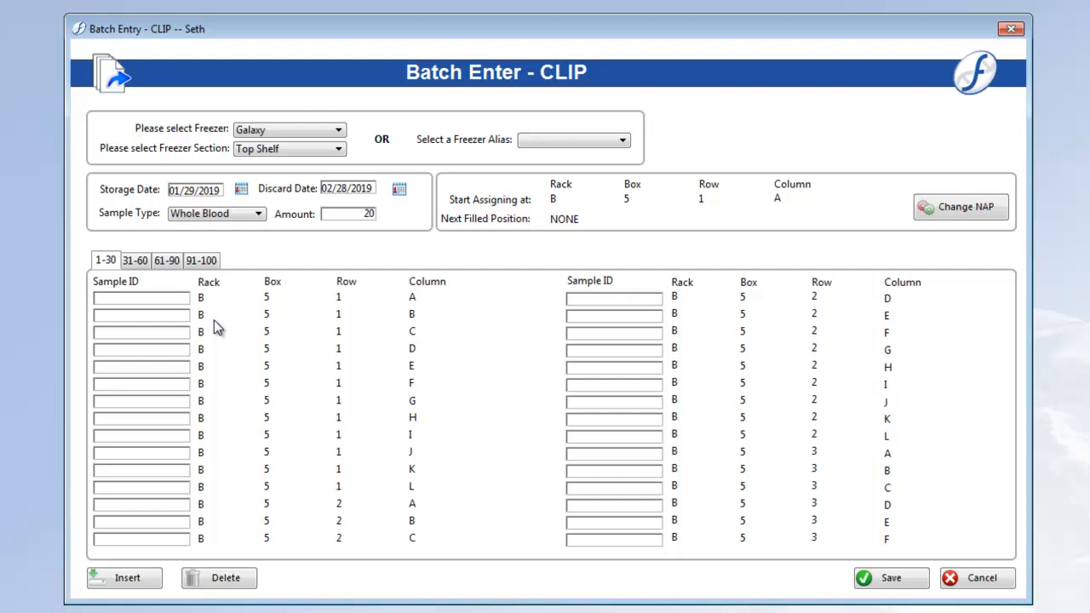
pyautogui.write('300251')
pyautogui.press('Return')
pyautogui.write('300252')
pyautogui.press('Return')
pyautogui.write('300253')
pyautogui.press('Return')
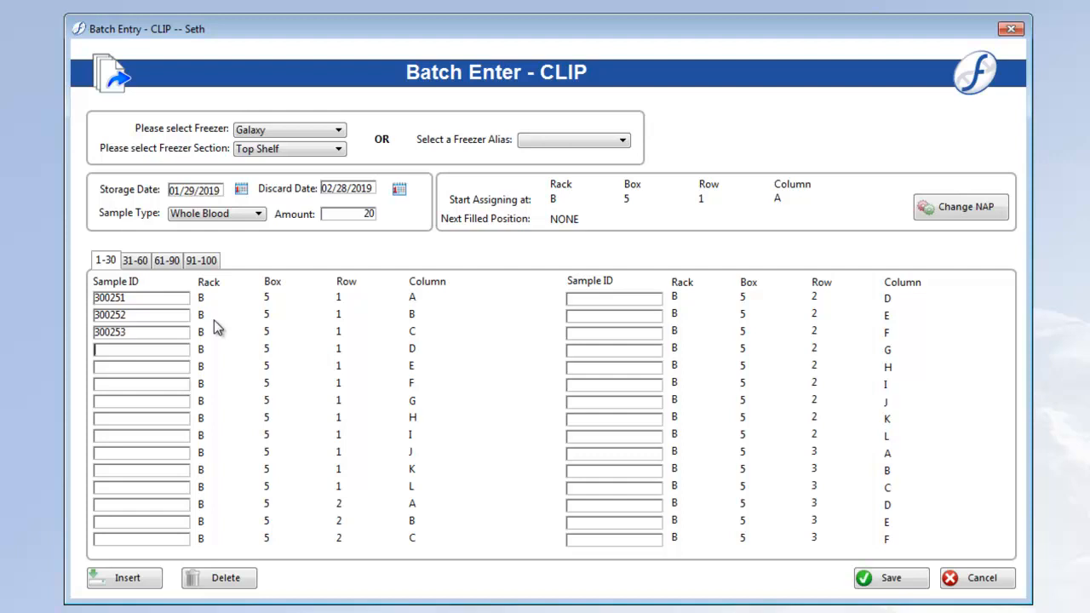
pyautogui.write('300254')
pyautogui.press('Return')
pyautogui.write('300255')
pyautogui.press('Return')
pyautogui.write('300256')
pyautogui.press('Return')
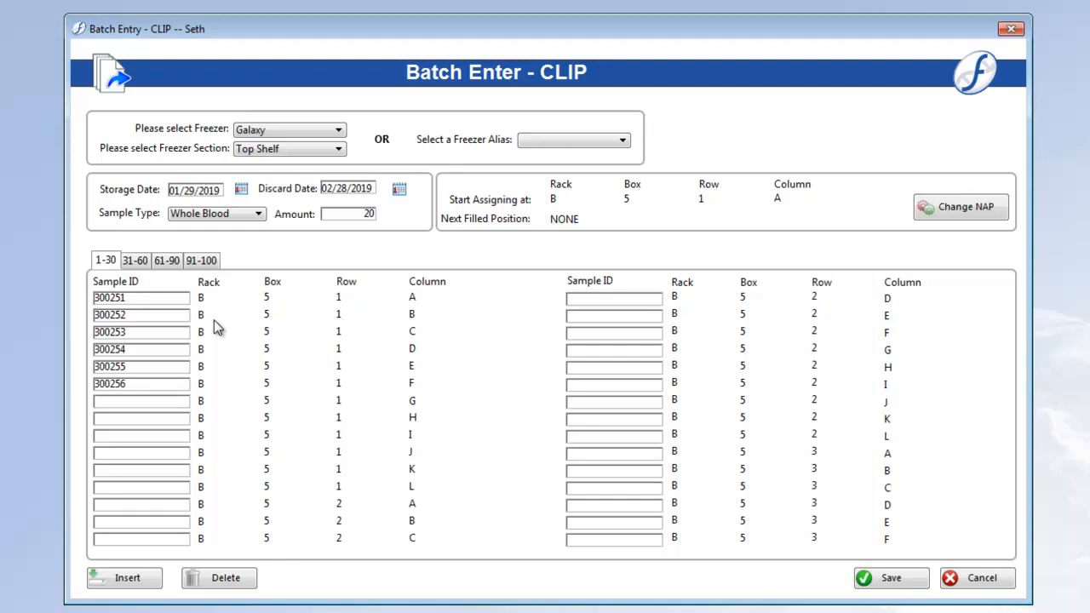
# Enter sample IDs 300257, 300258 and 300260 through 300264 in the following positions, from row 1 column G to row 2 column A
pyautogui.write('300257')
pyautogui.press('Return')
pyautogui.write('300258')
pyautogui.press('Return')
pyautogui.write('300260')
pyautogui.press('Return')
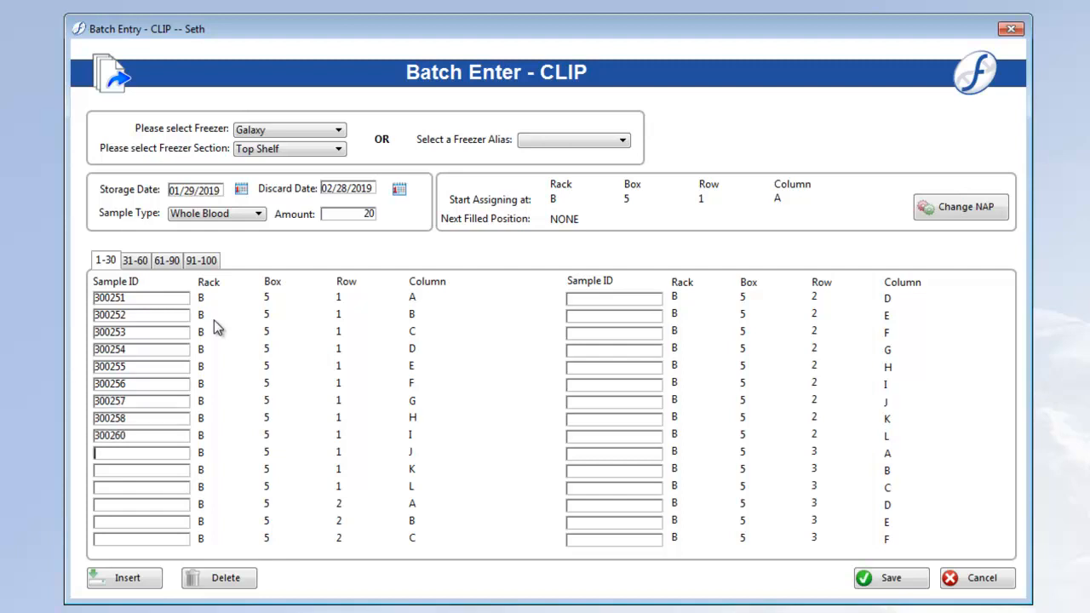
pyautogui.write('300261')
pyautogui.press('Return')
pyautogui.write('300262')
pyautogui.press('Return')
pyautogui.write('300263')
pyautogui.press('Return')
pyautogui.write('300264')
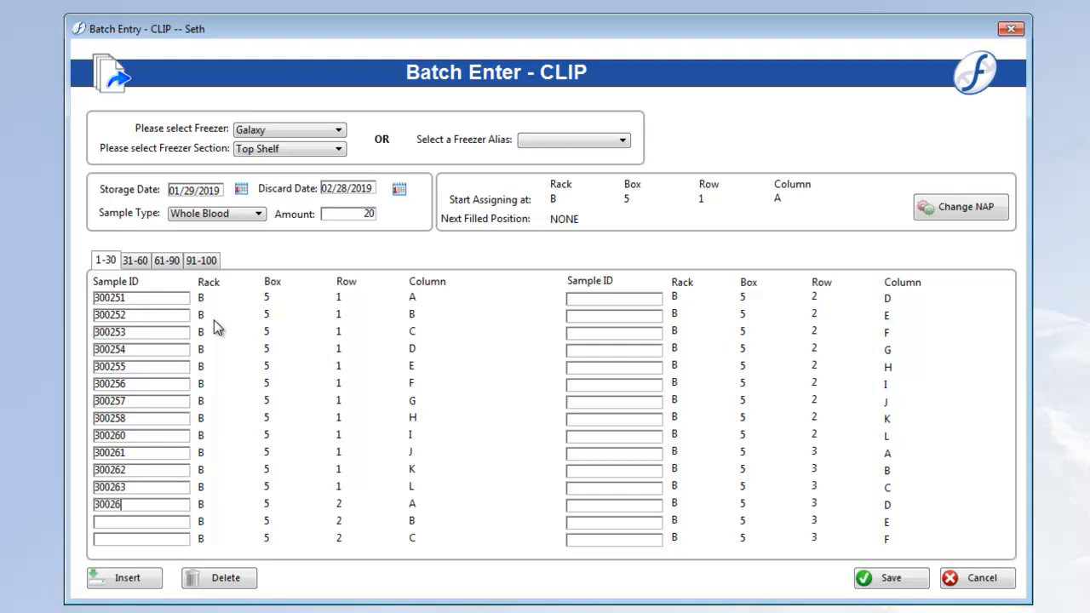
pyautogui.press('Return')
# Enter sample IDs 300266 and 300268 through 300271 in row 2, columns B to F
pyautogui.write('300266')
pyautogui.press('Return')
pyautogui.write('300268')
pyautogui.press('Return')
pyautogui.write('300269')
pyautogui.press('Return')
pyautogui.write('300270')
pyautogui.press('Return')
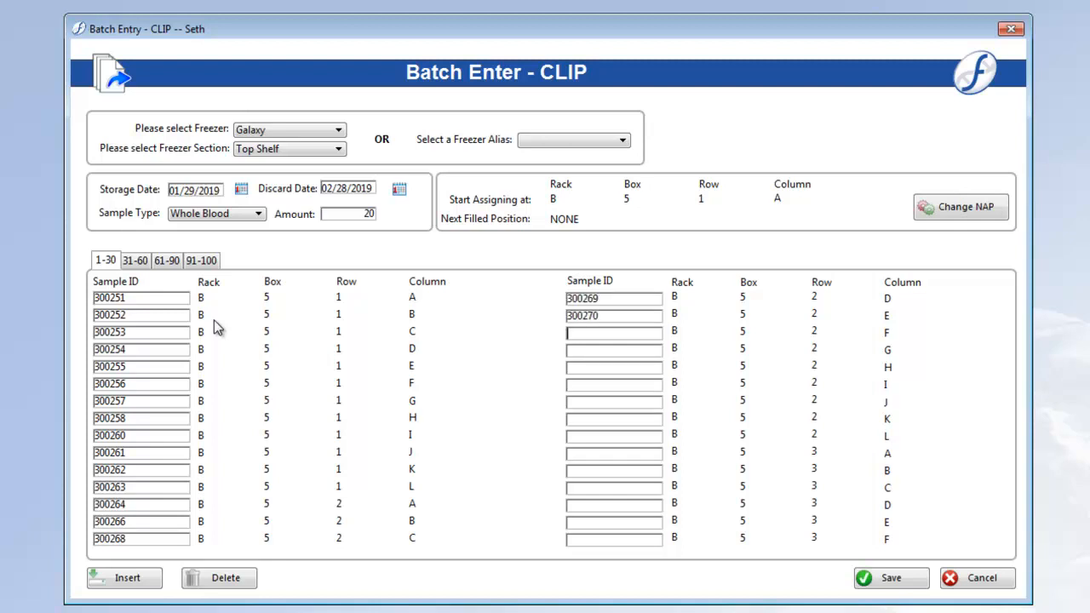
pyautogui.write('300271')
pyautogui.press('Return')
# Insert sample ID 300276 at row 2, column D, ahead of 300269, and delete 300269 from the batch
pyautogui.click(613, 301)
pyautogui.click(151, 583)
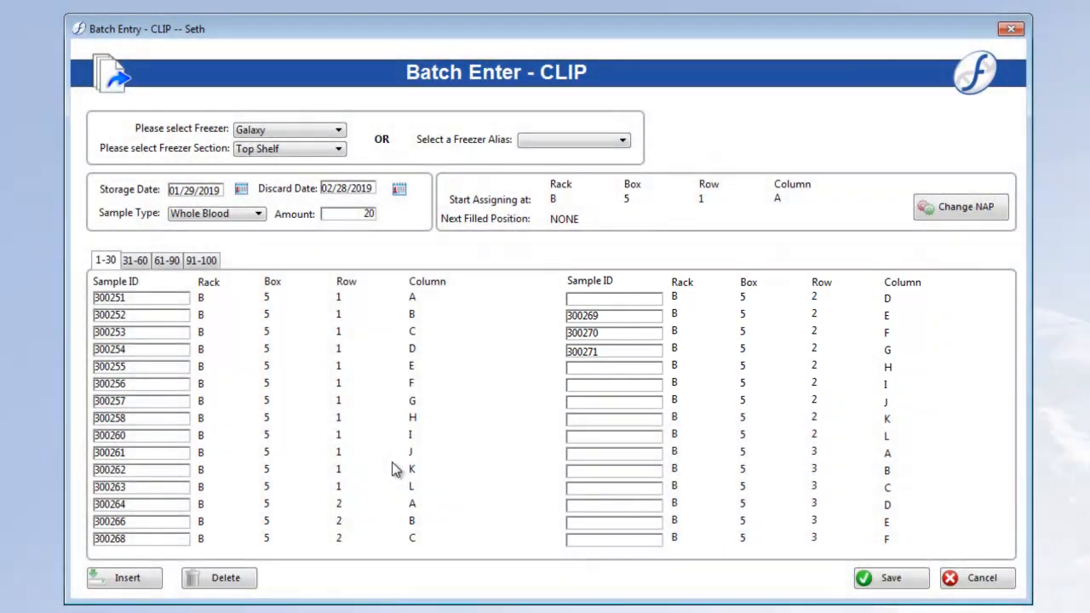
pyautogui.write('300276')
pyautogui.press('Tab')
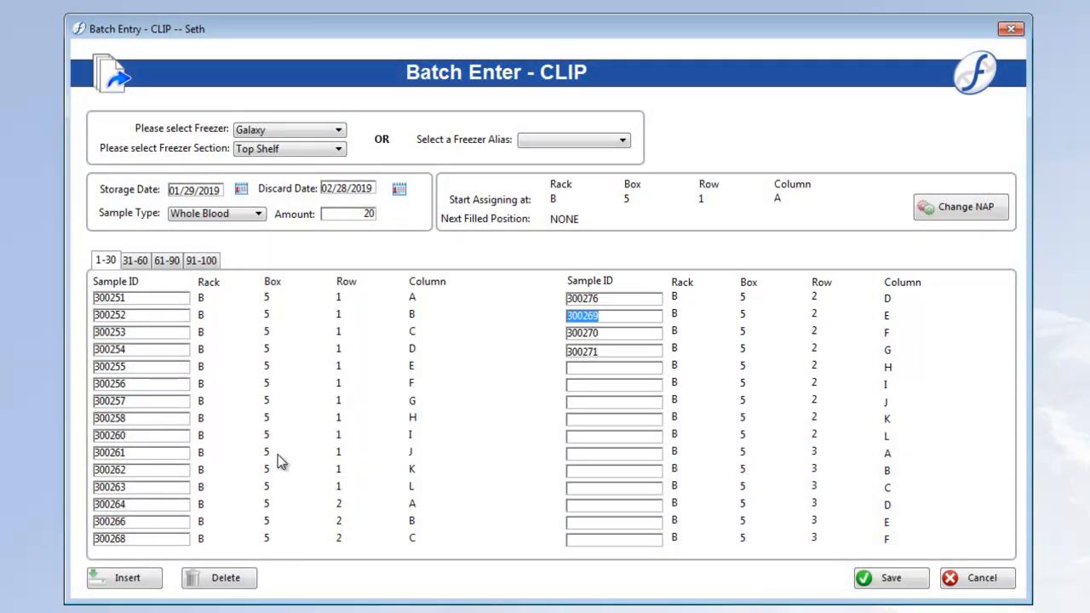
pyautogui.click(228, 579)
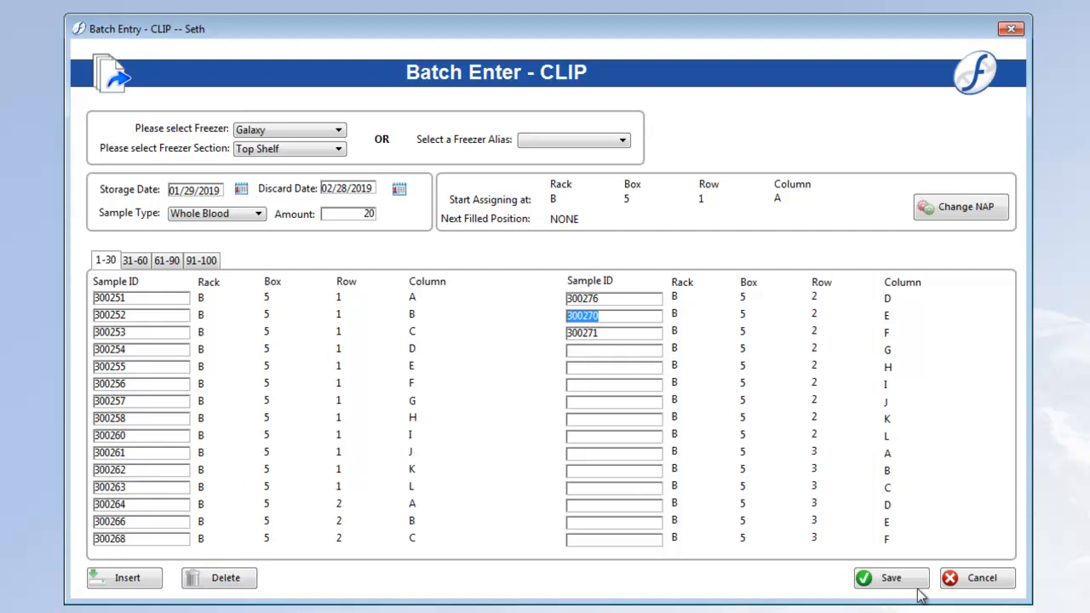
# Save the CLIP batch to create its samples and aliquots, and close the batch entry window
pyautogui.click(896, 577)
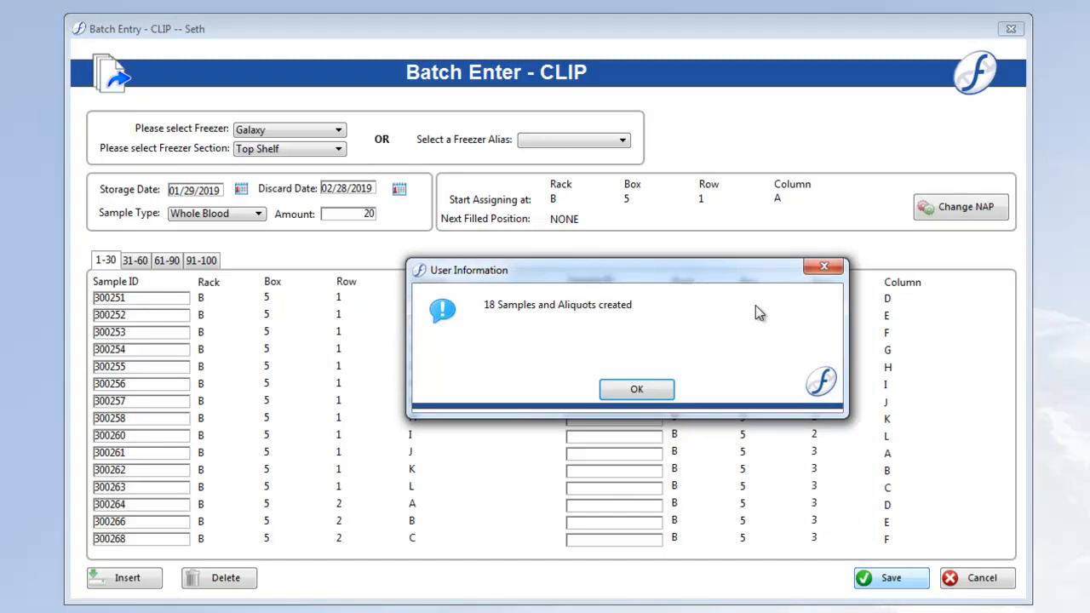
pyautogui.click(653, 392)
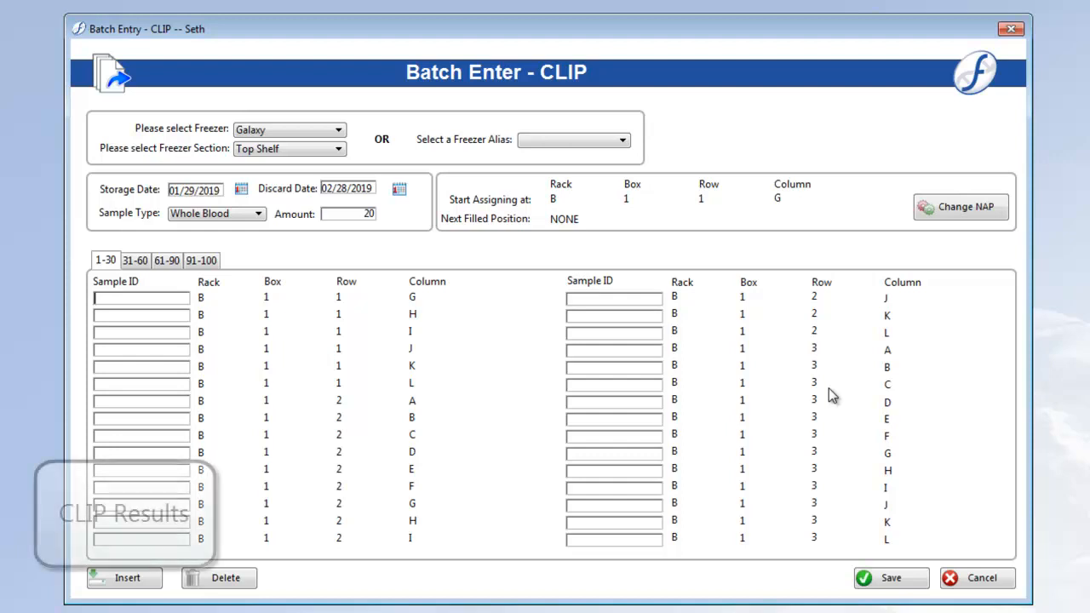
pyautogui.click(974, 578)
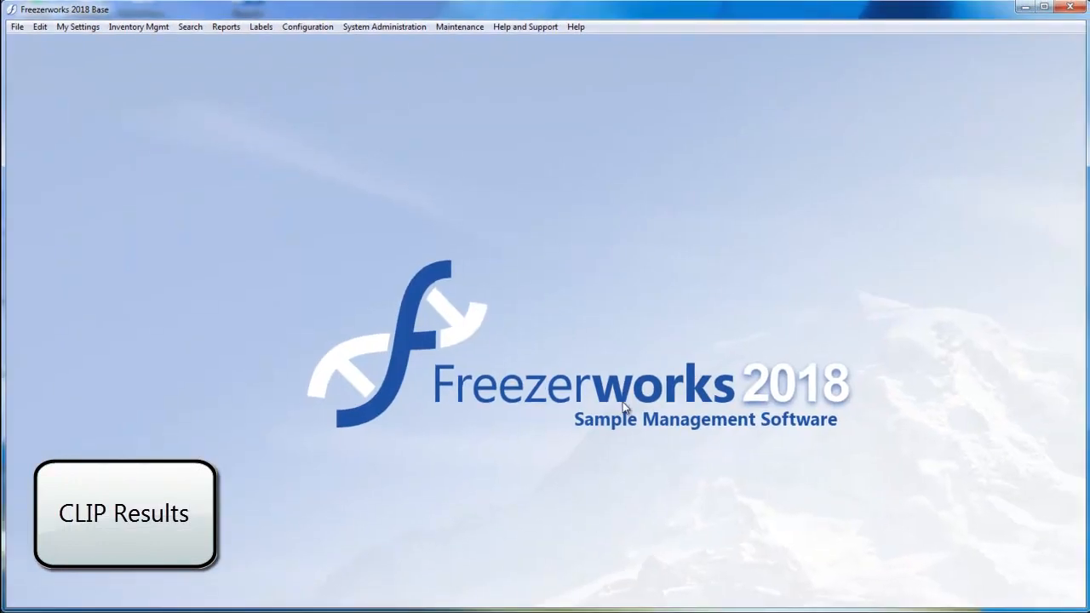
# Search for samples whose Sample Creation Date is equal to 01/29/2019 and view their aliquots
pyautogui.click(190, 27)
pyautogui.click(205, 42)
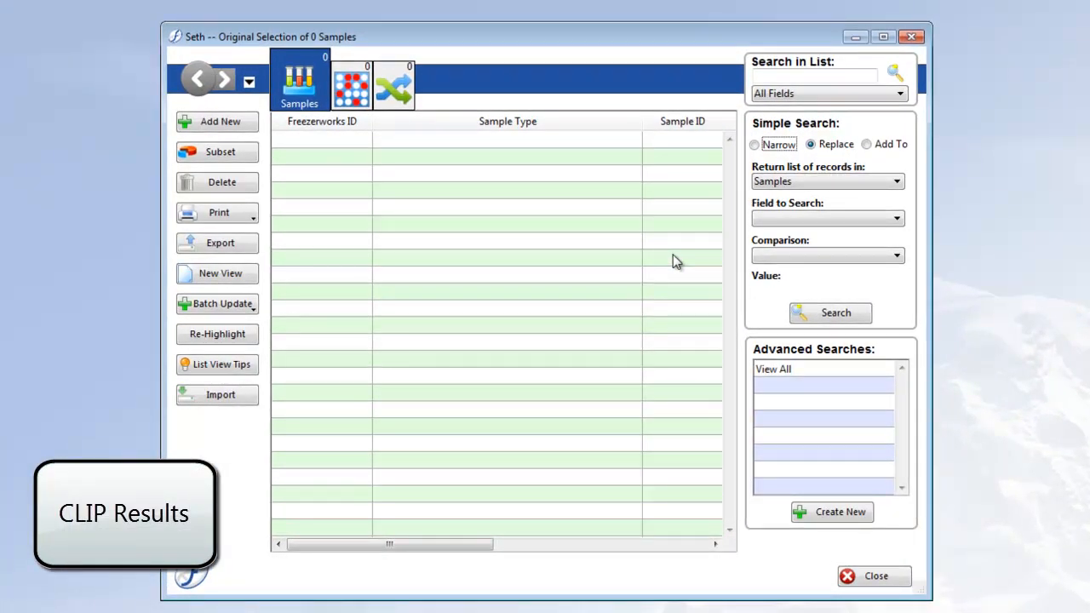
pyautogui.click(821, 222)
pyautogui.scroll(-5, 839, 374)
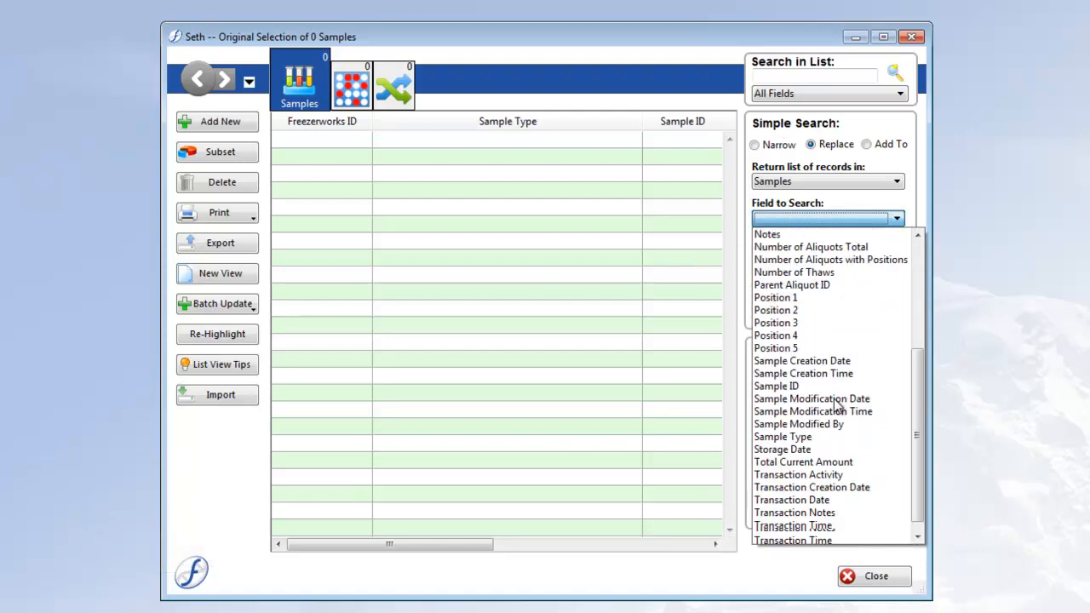
pyautogui.click(839, 361)
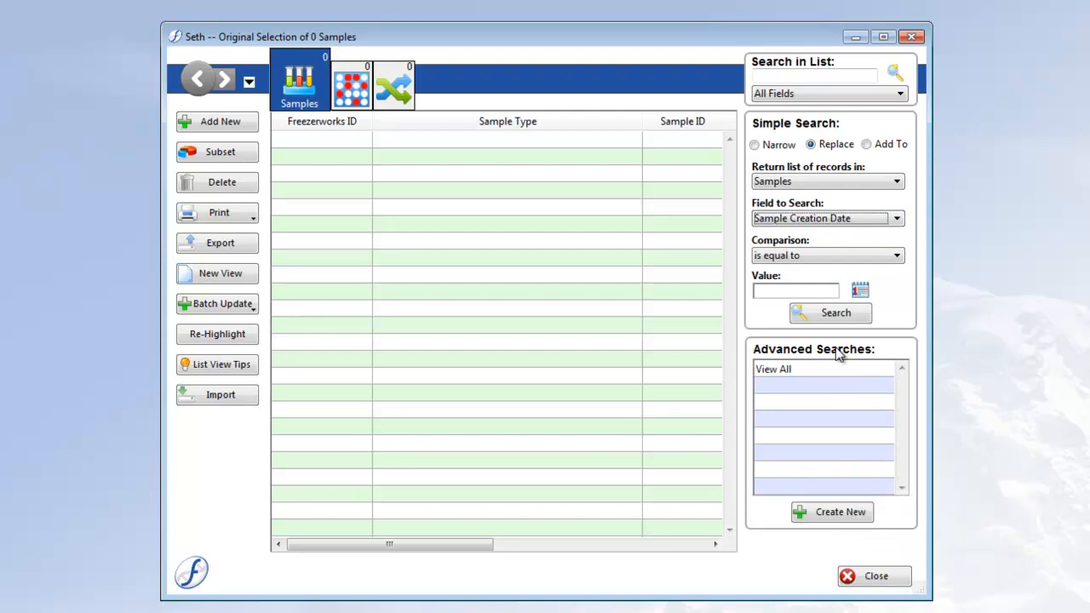
pyautogui.click(859, 291)
pyautogui.click(905, 397)
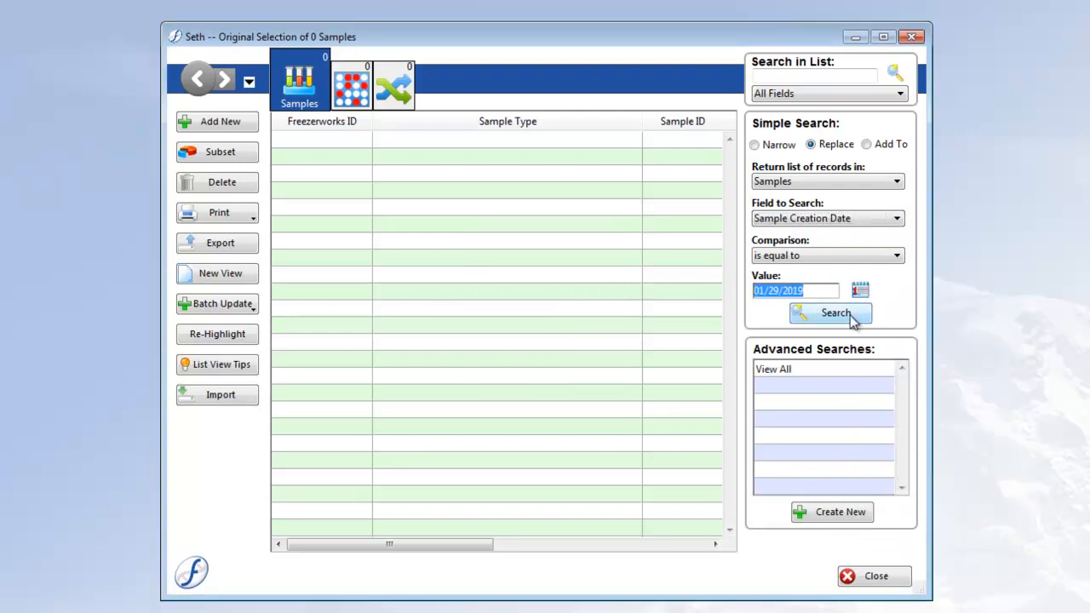
pyautogui.click(835, 314)
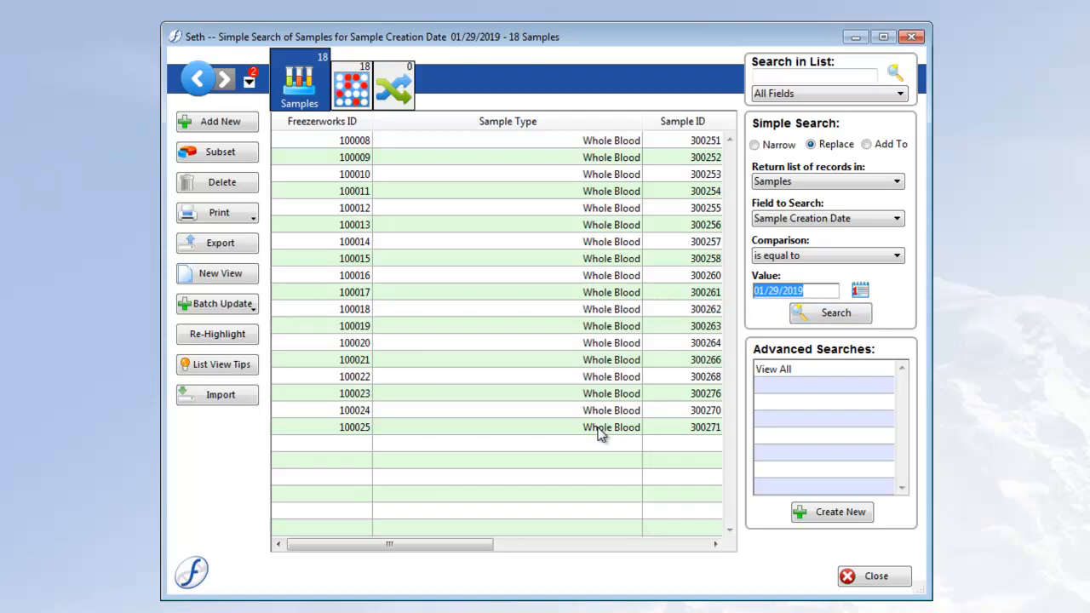
pyautogui.click(352, 83)
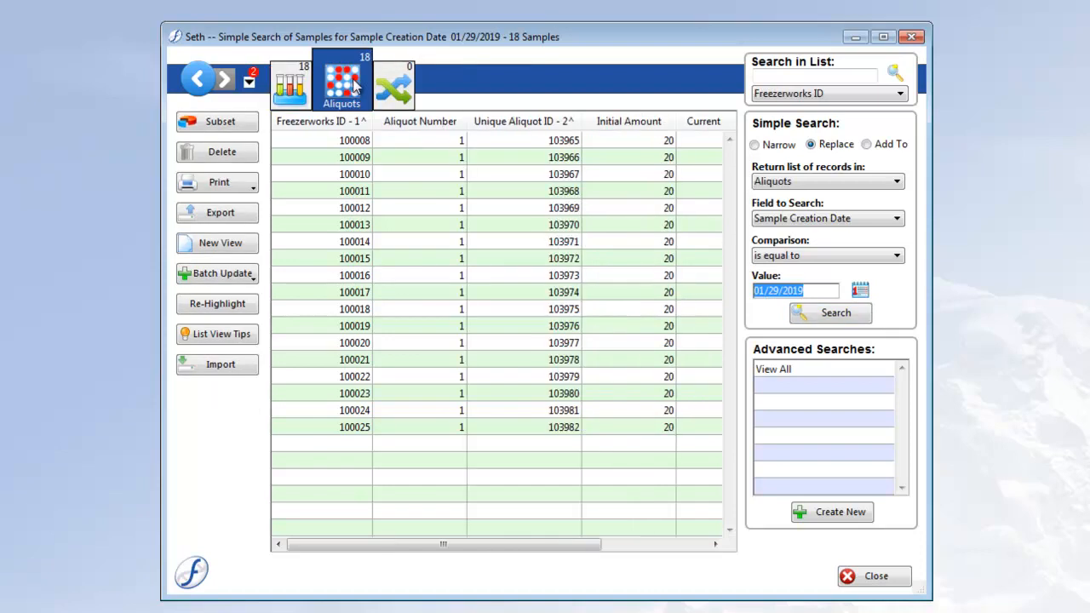